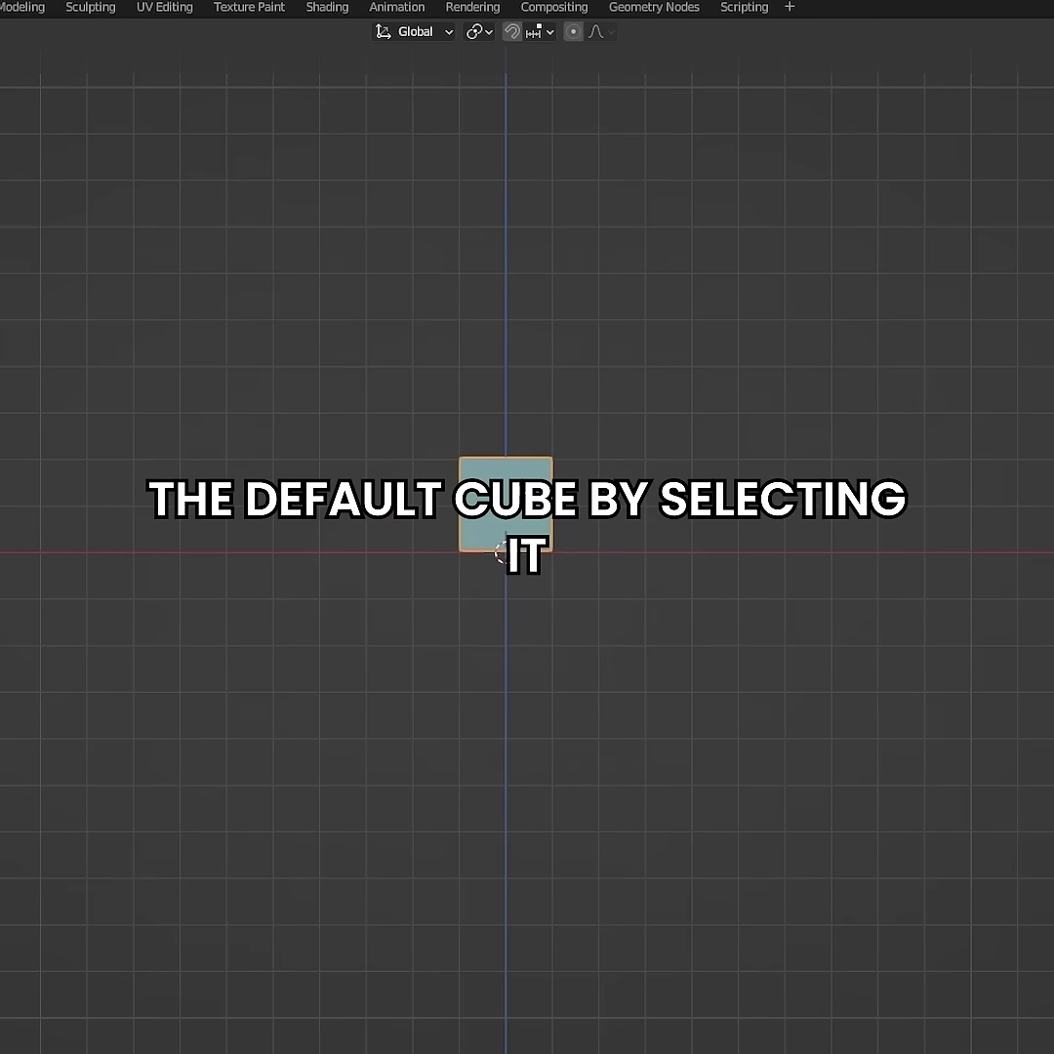
Delete the default cube, undo once, then delete it again with X and confirm
{"action": "key", "text": "Delete"}
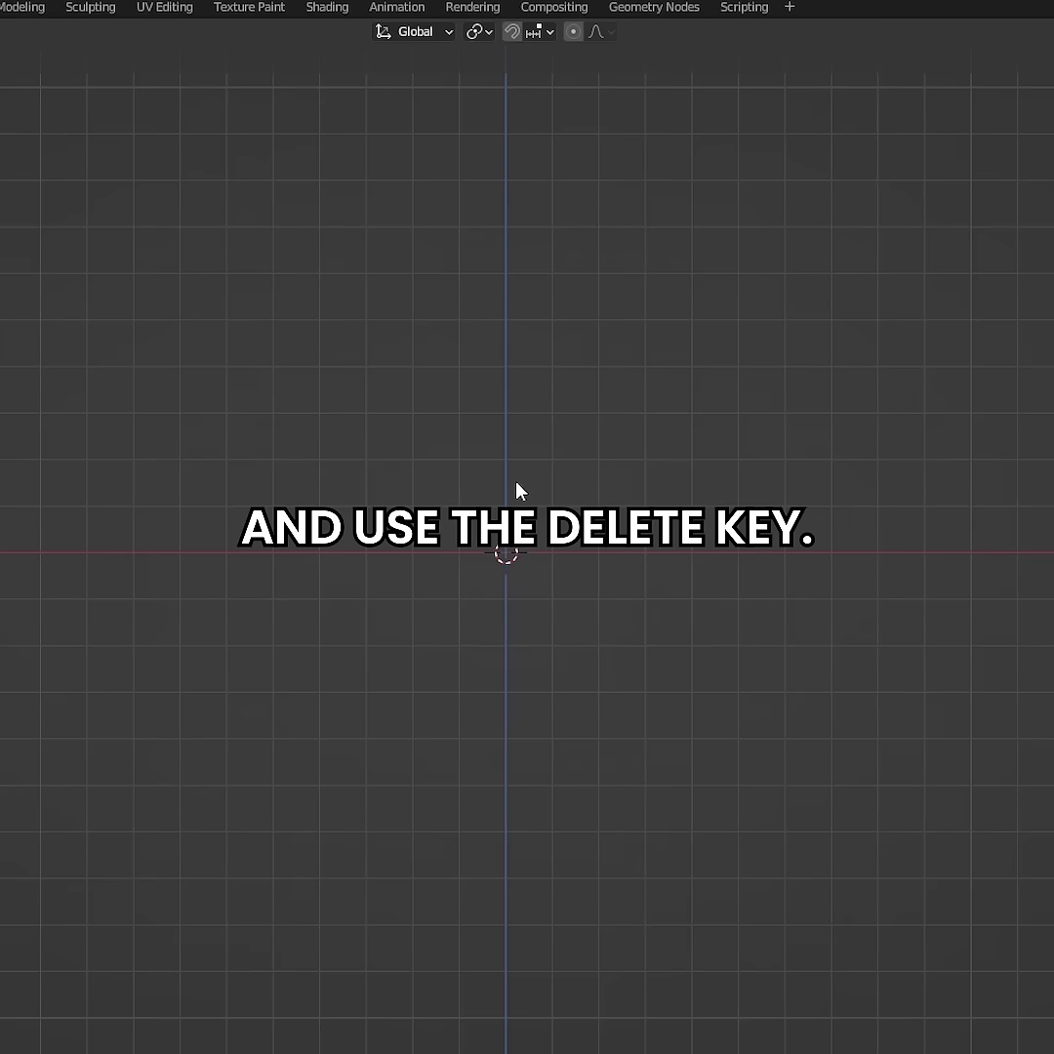
{"action": "key", "text": "ctrl+z"}
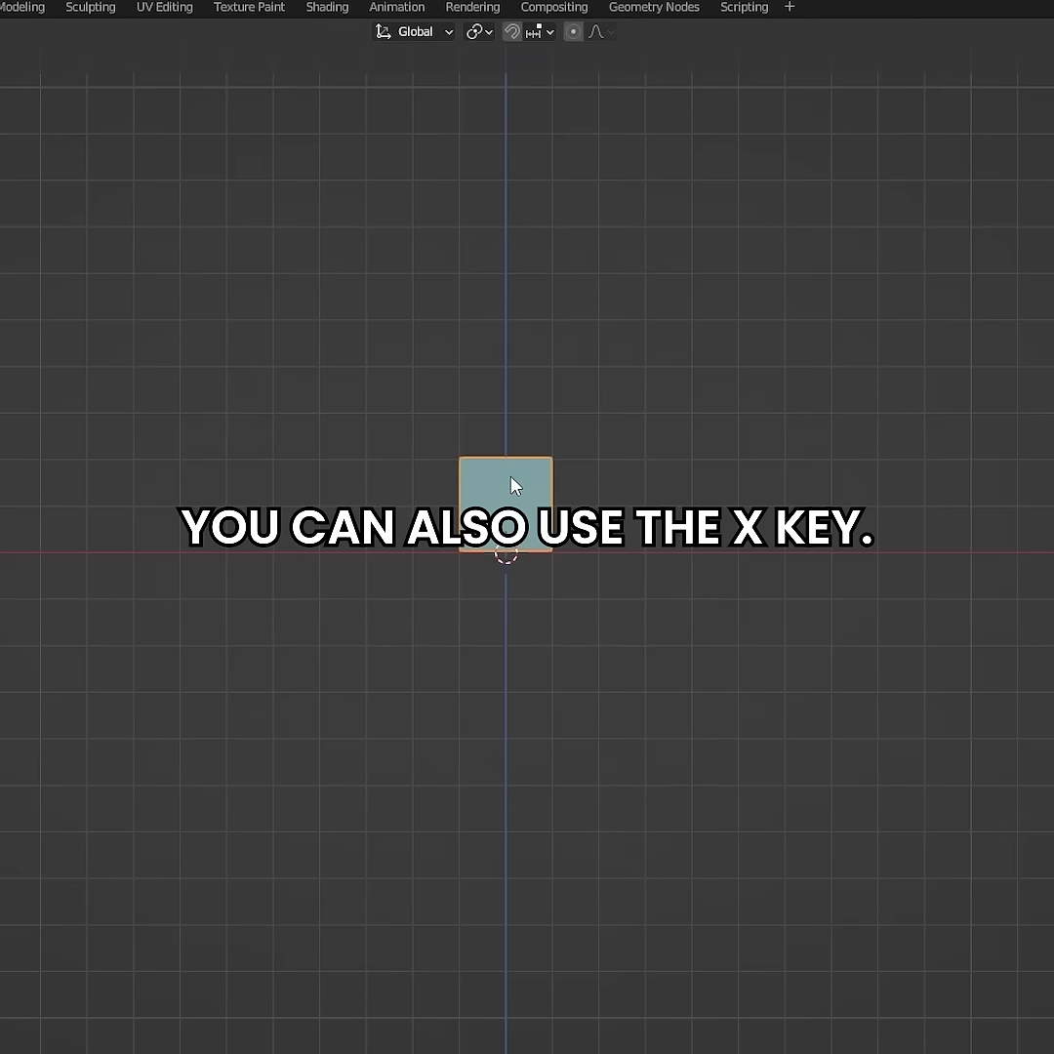
{"action": "key", "text": "x"}
{"action": "left_click", "coordinate": [514, 480]}
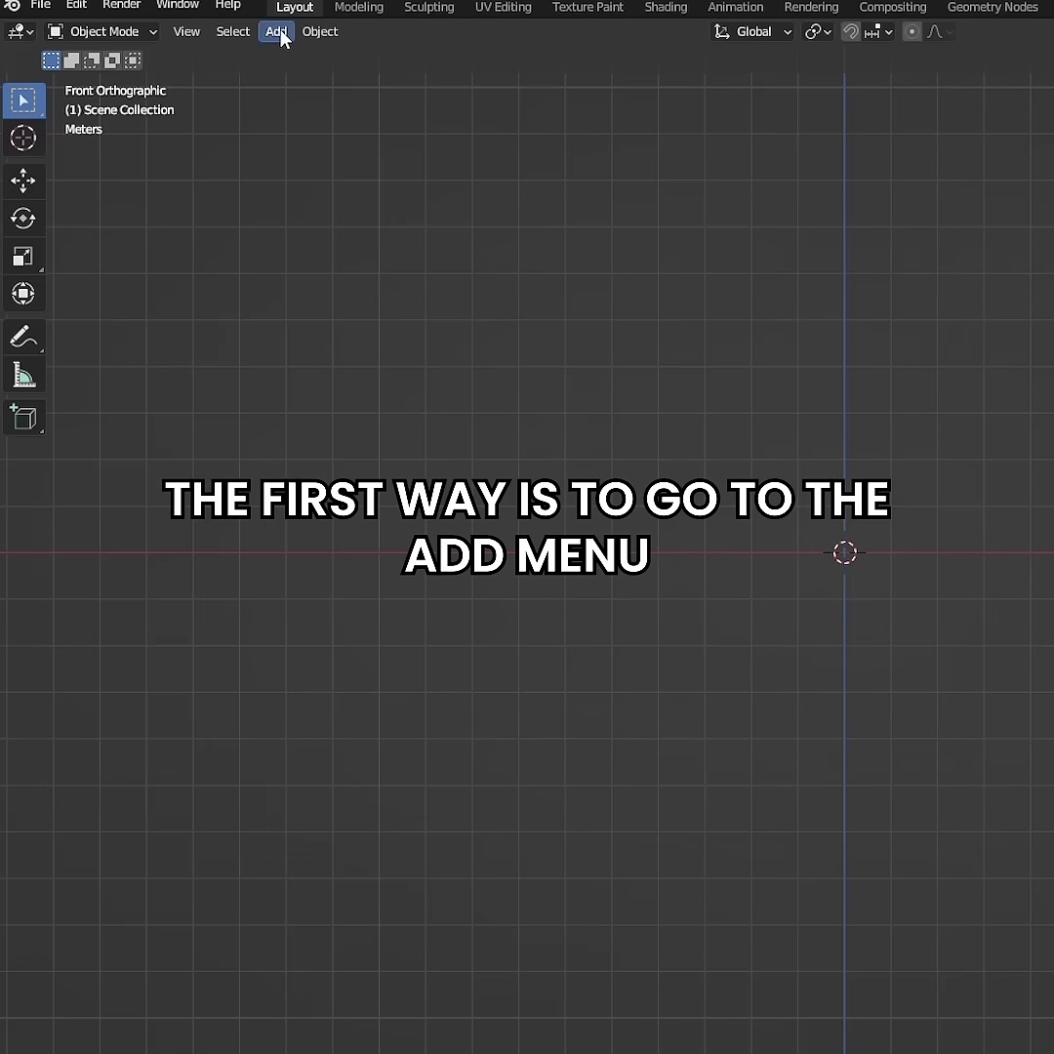
{"action": "left_click", "coordinate": [278, 32]}
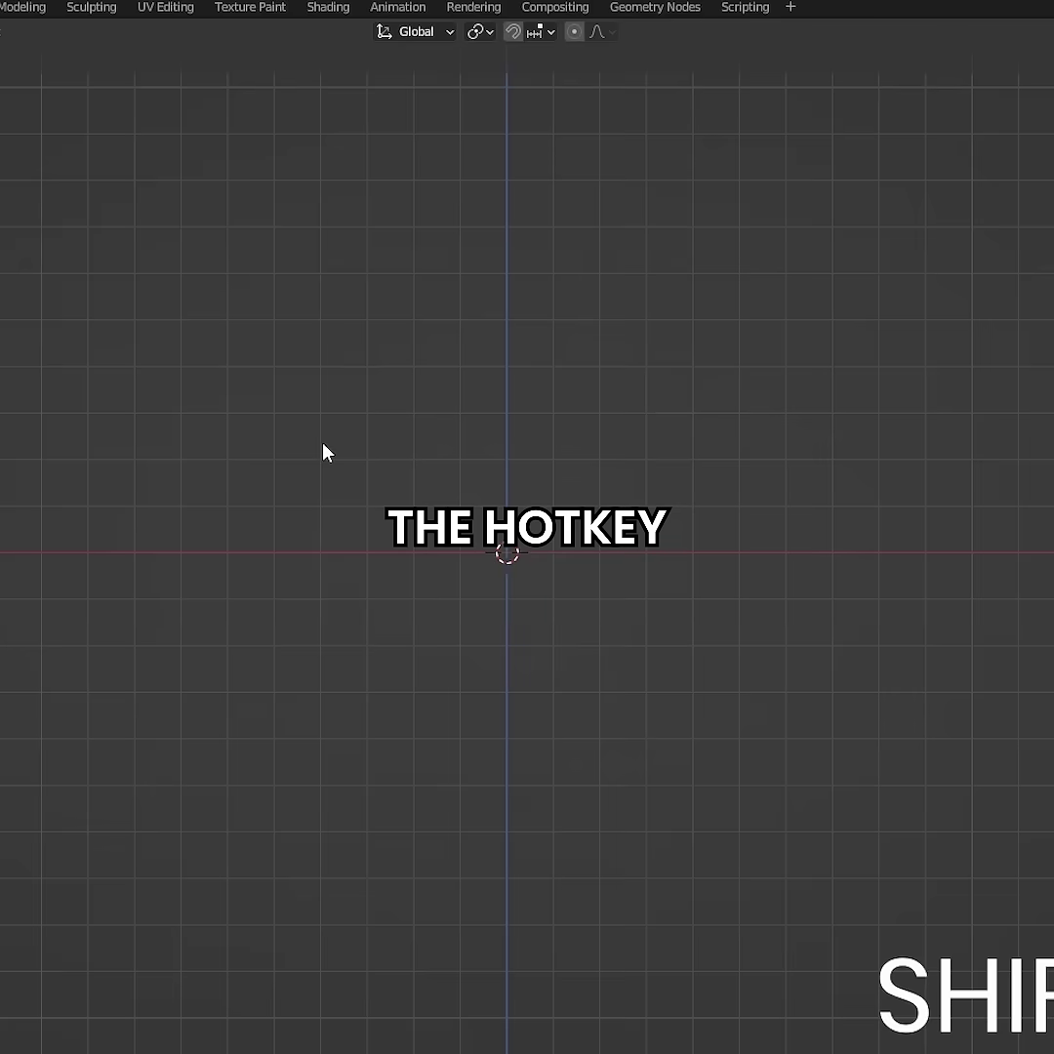
Bring up the Shift+A add menu over the empty scene to reach Mesh primitives
{"action": "key", "text": "shift+a"}
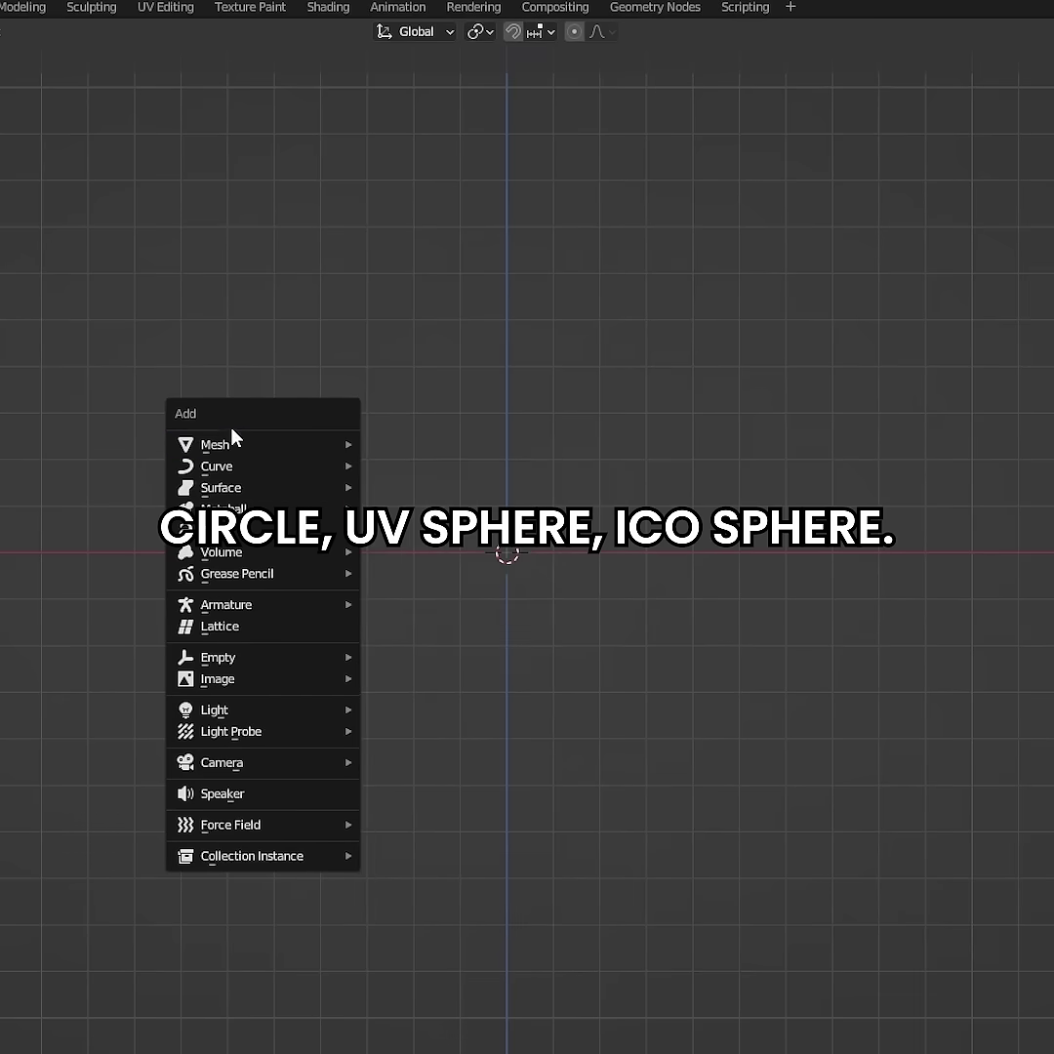
{"action": "mouse_move", "coordinate": [171, 539]}
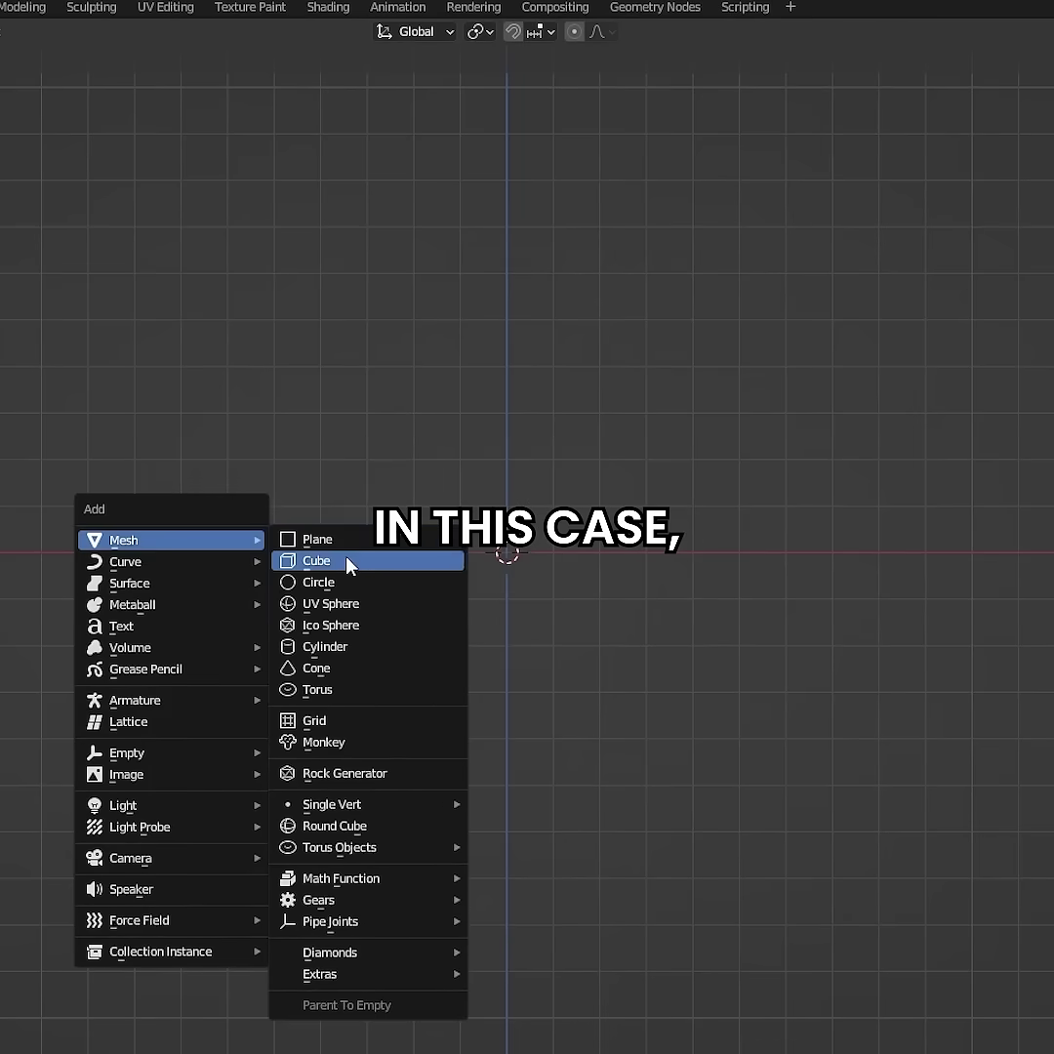
Add a Cube mesh from the Add > Mesh submenu at the world origin
{"action": "left_click", "coordinate": [348, 562]}
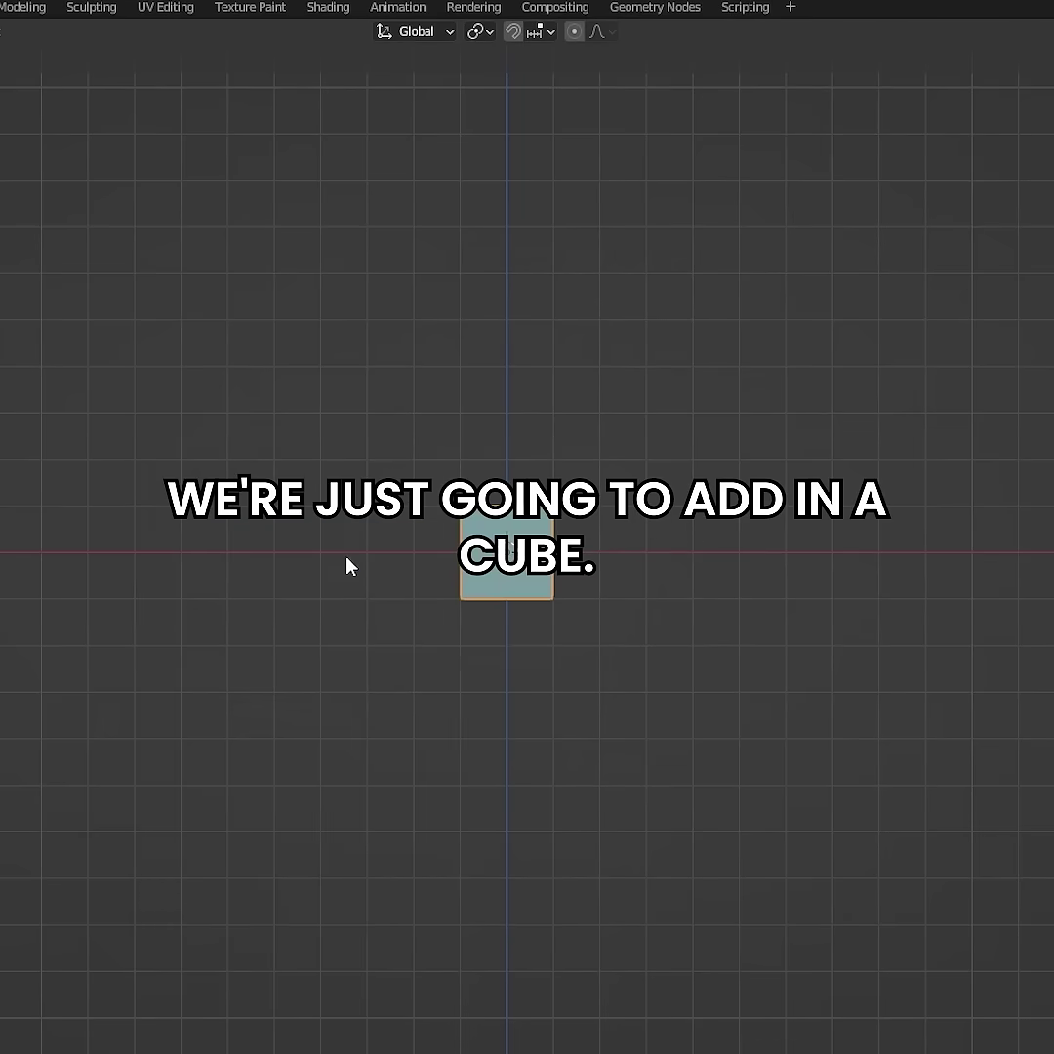